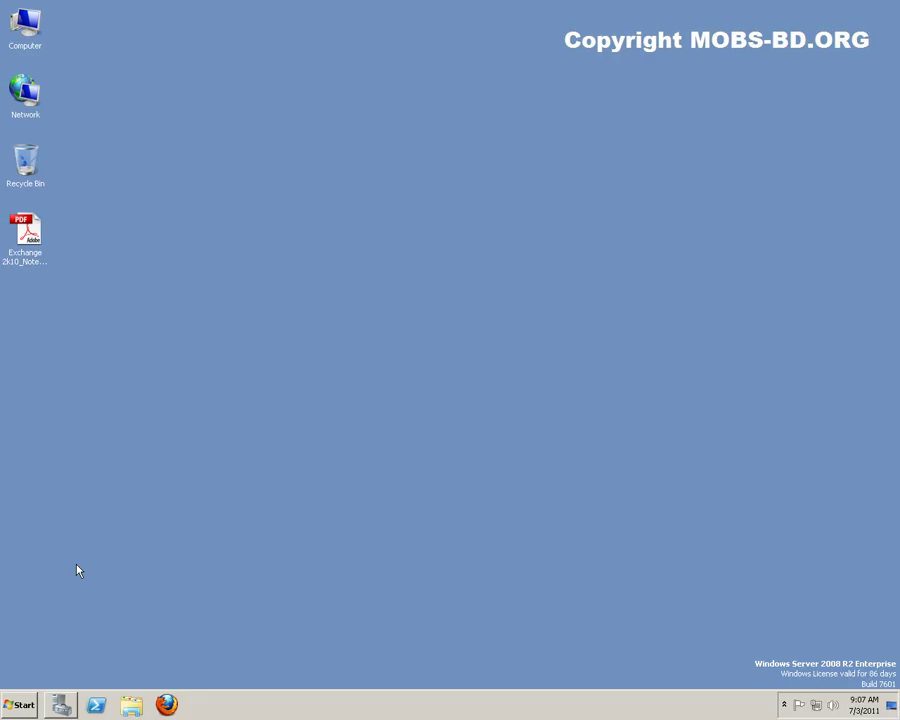
Open the Start menu's program list to launch Server Manager.
click(24, 702)
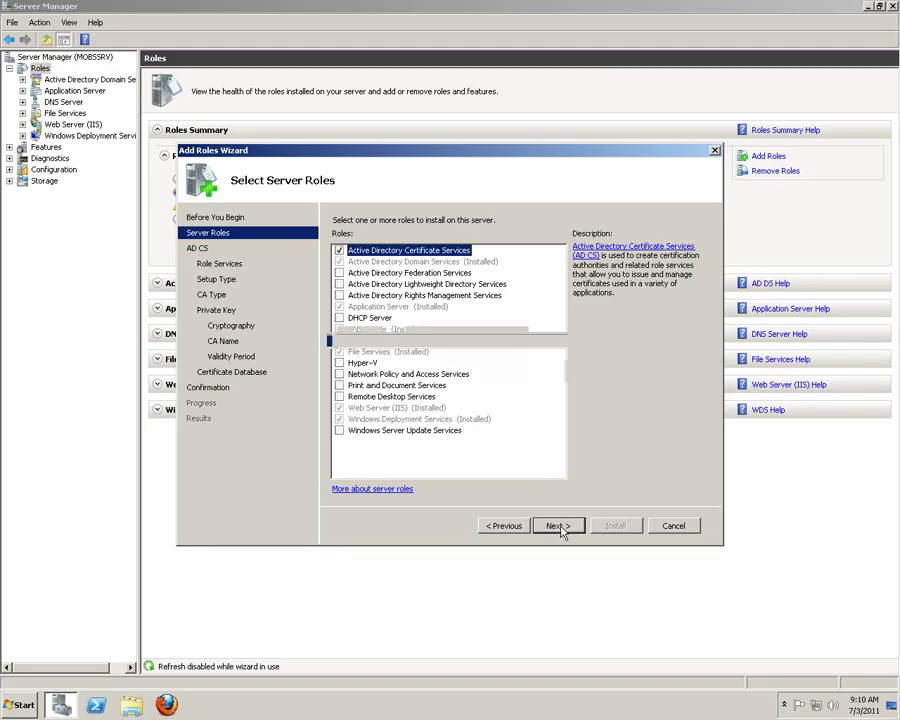
Add Web Enrollment to Certification Authority after reviewing the Online Responder and NDES descriptions.
click(558, 526)
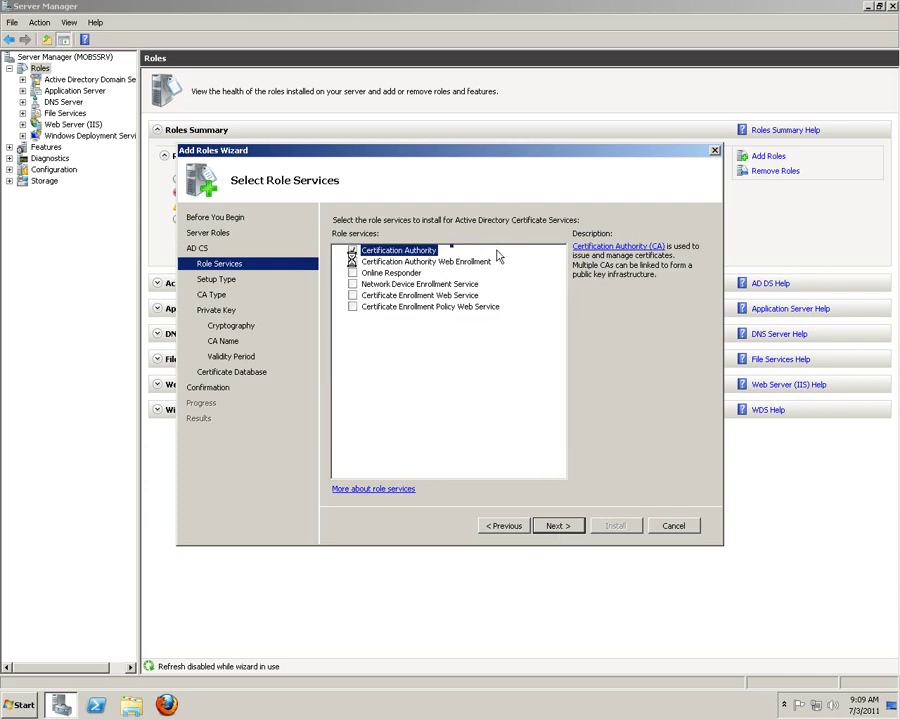
click(393, 274)
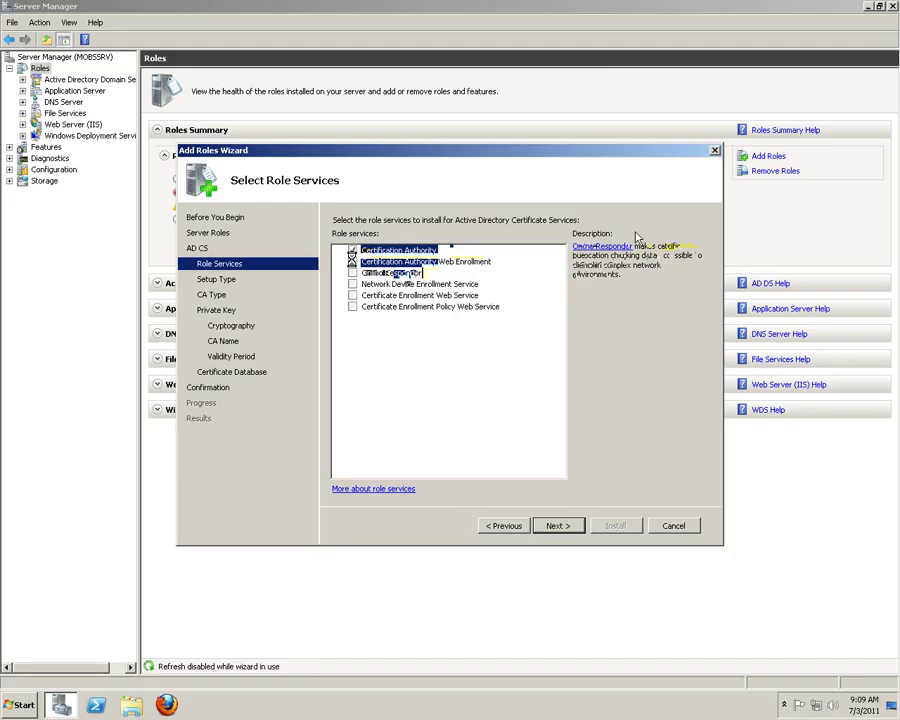
click(409, 286)
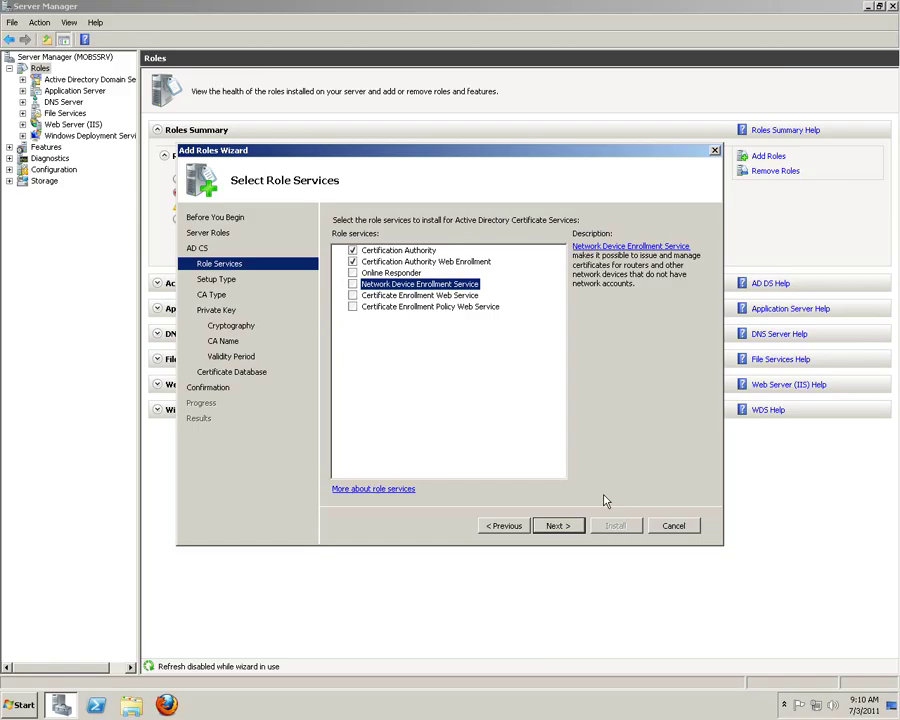
click(557, 526)
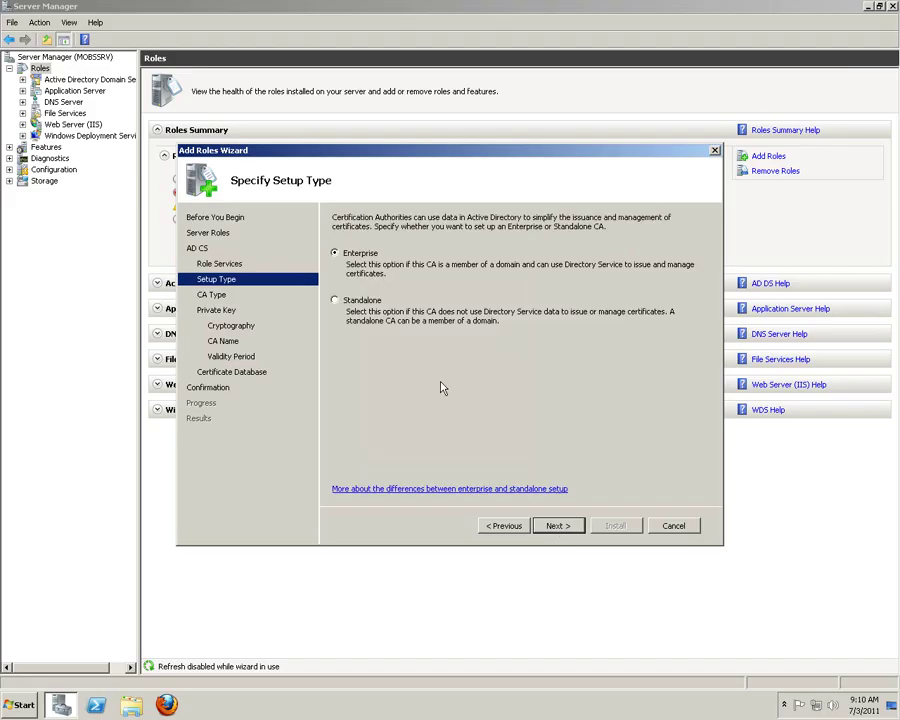
Keep the Enterprise setup type and the Root CA type.
click(558, 526)
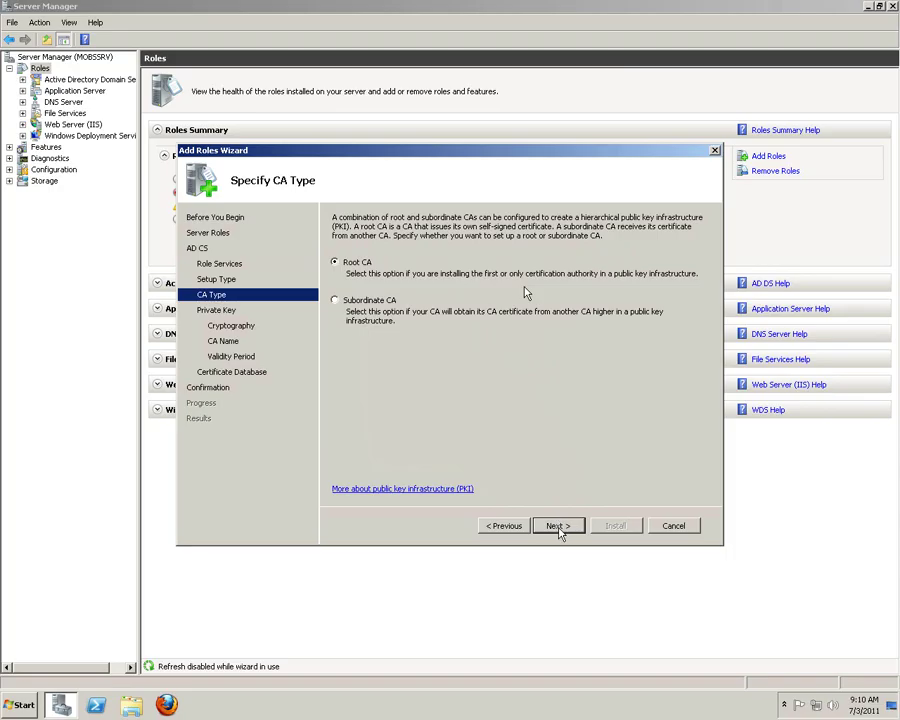
click(558, 527)
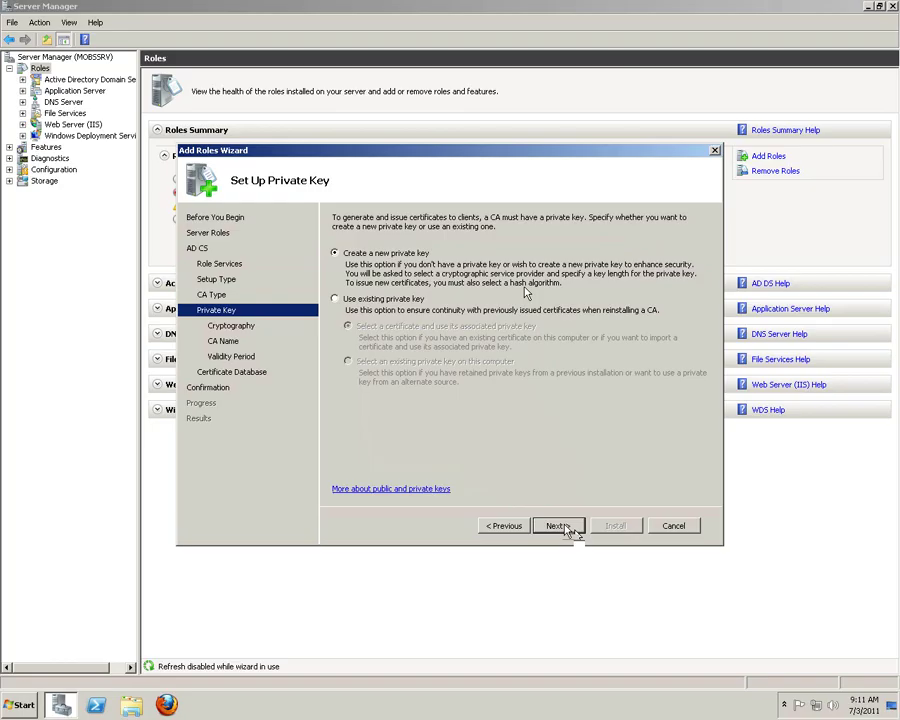
Check the computer's system properties and review the provider list, keeping RSA#Microsoft Software Key Storage Provider at 2048 bits.
click(560, 527)
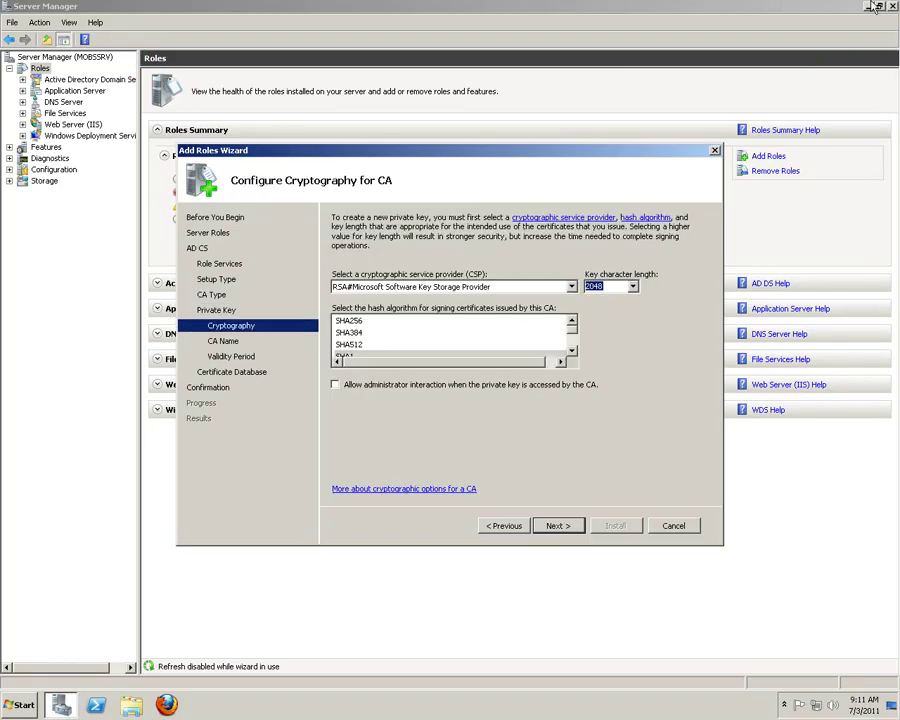
click(13, 22)
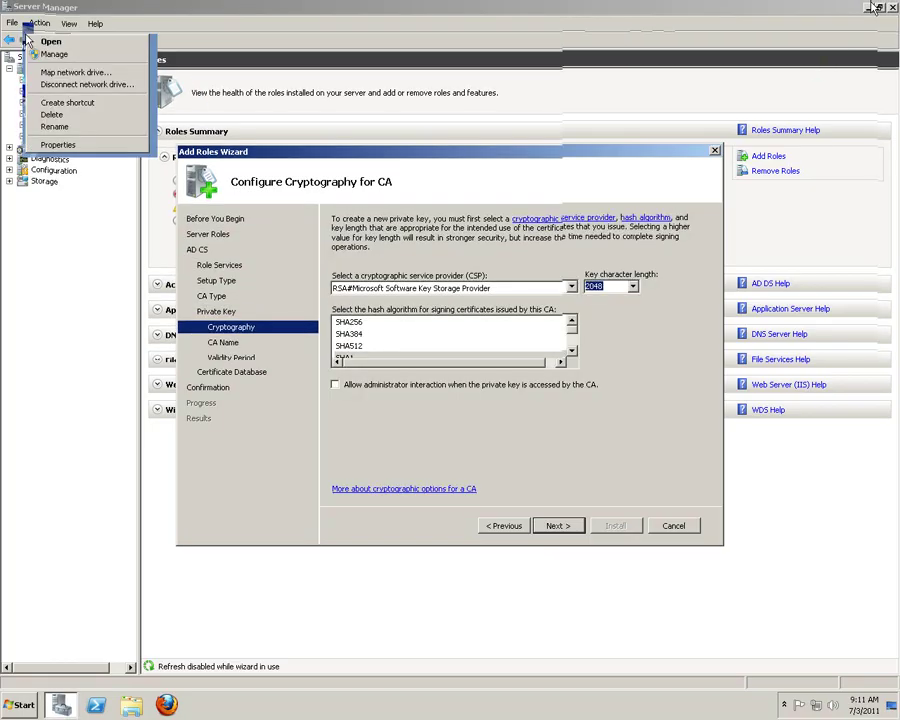
click(78, 144)
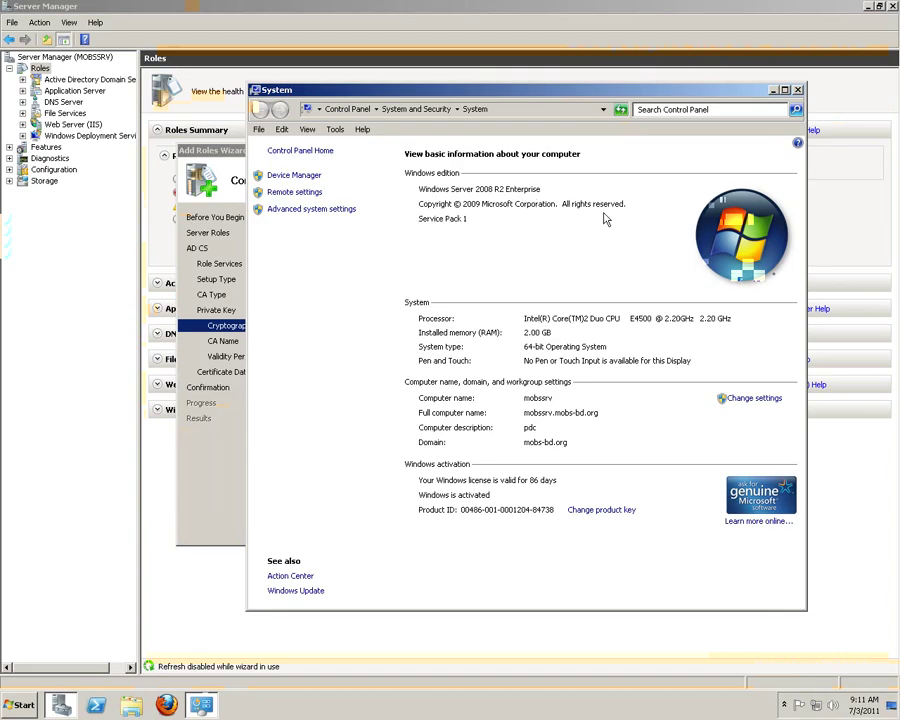
click(774, 91)
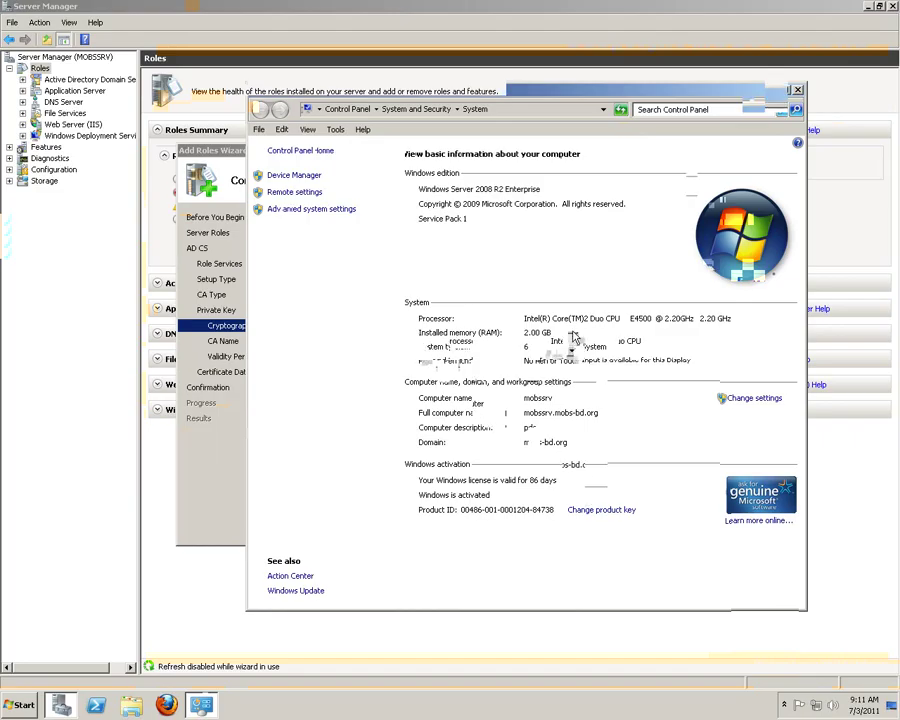
click(574, 292)
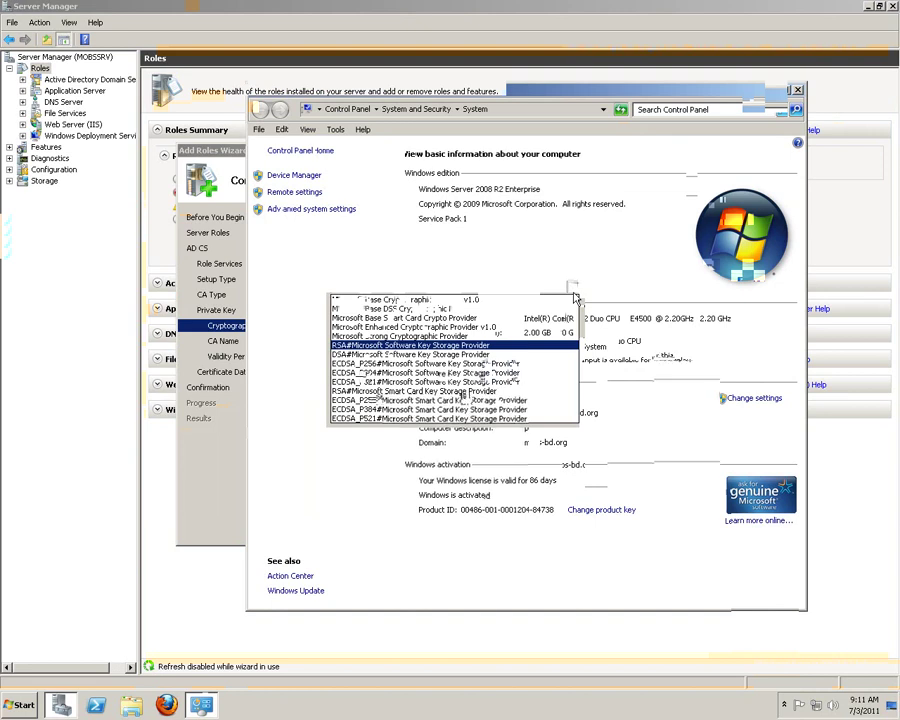
click(575, 297)
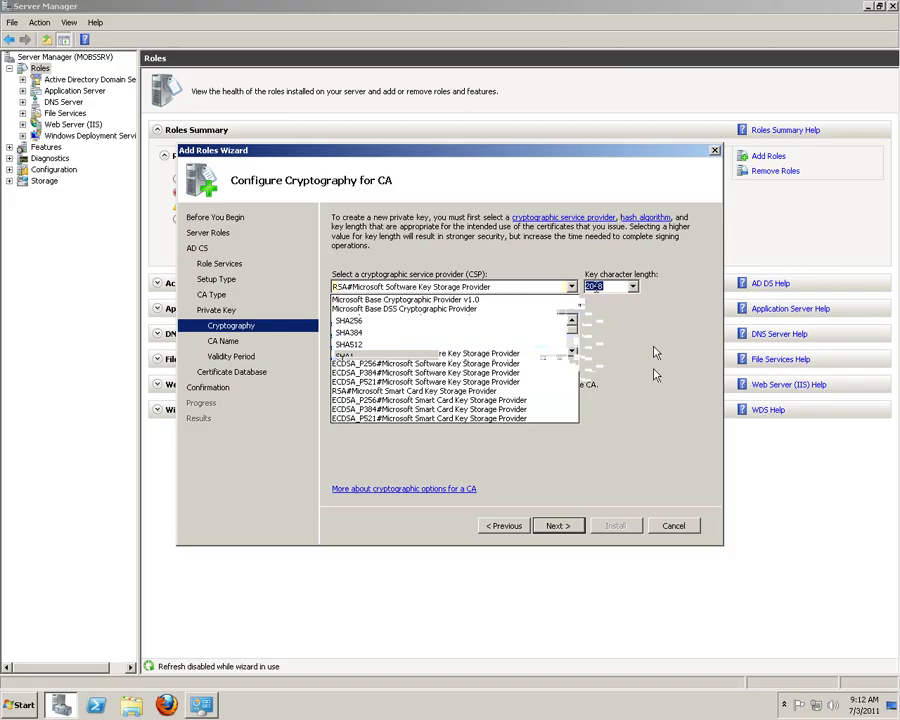
click(597, 287)
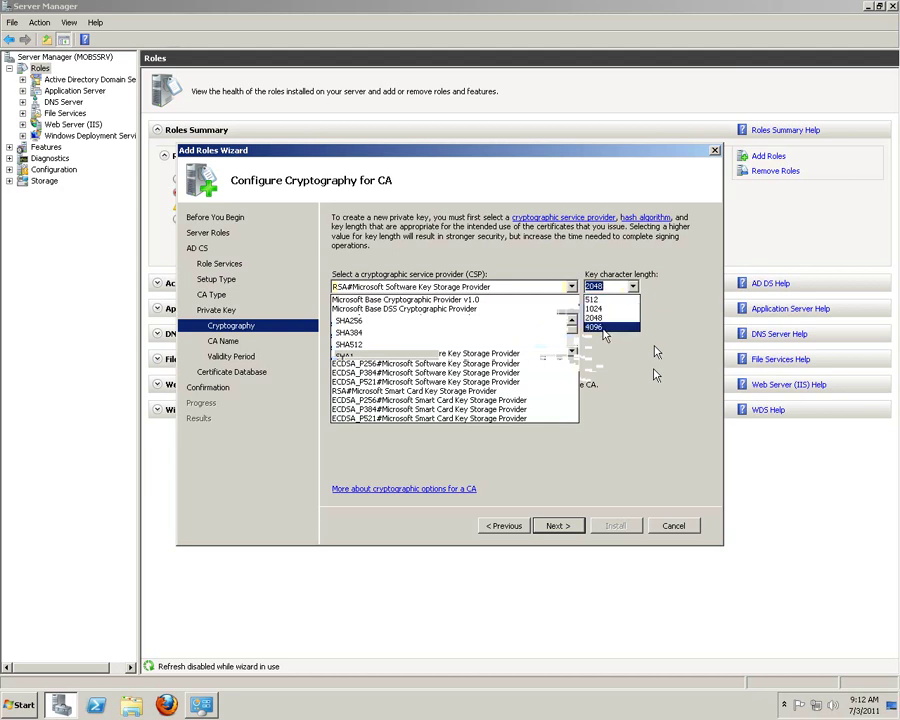
click(633, 355)
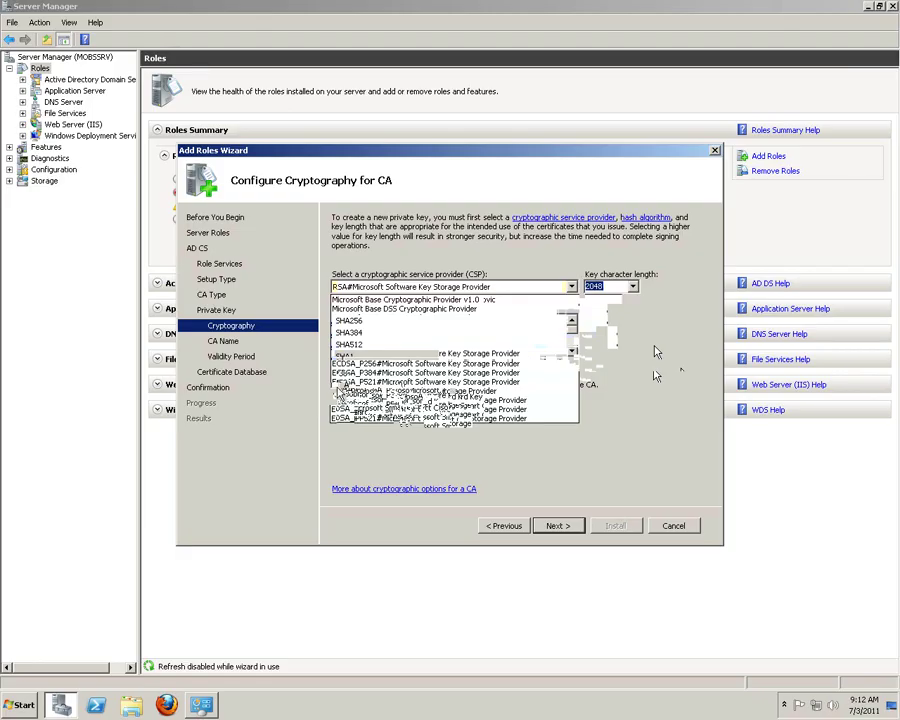
Review and keep the CA name mobs-bd-MOBSSRV-CA and suffix DC=mobs-bd,DC=org.
click(556, 525)
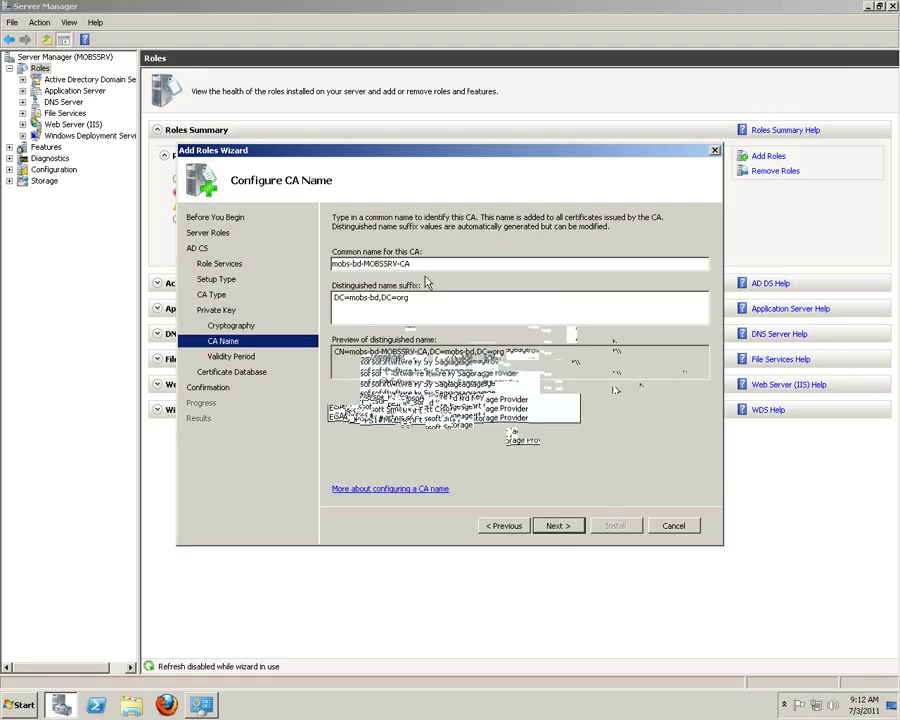
drag(432, 263, 310, 263)
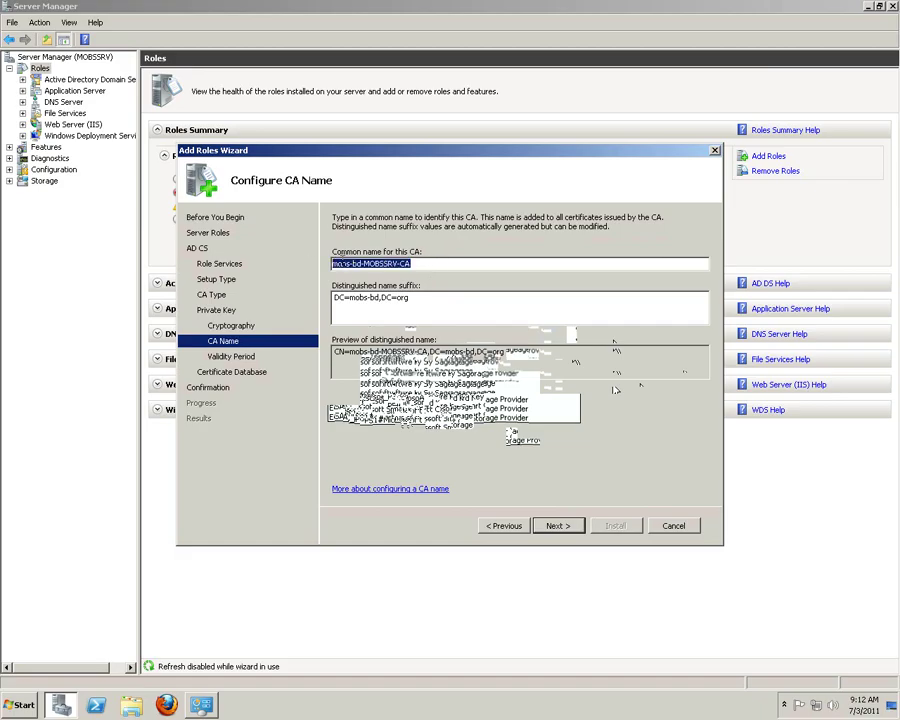
click(365, 263)
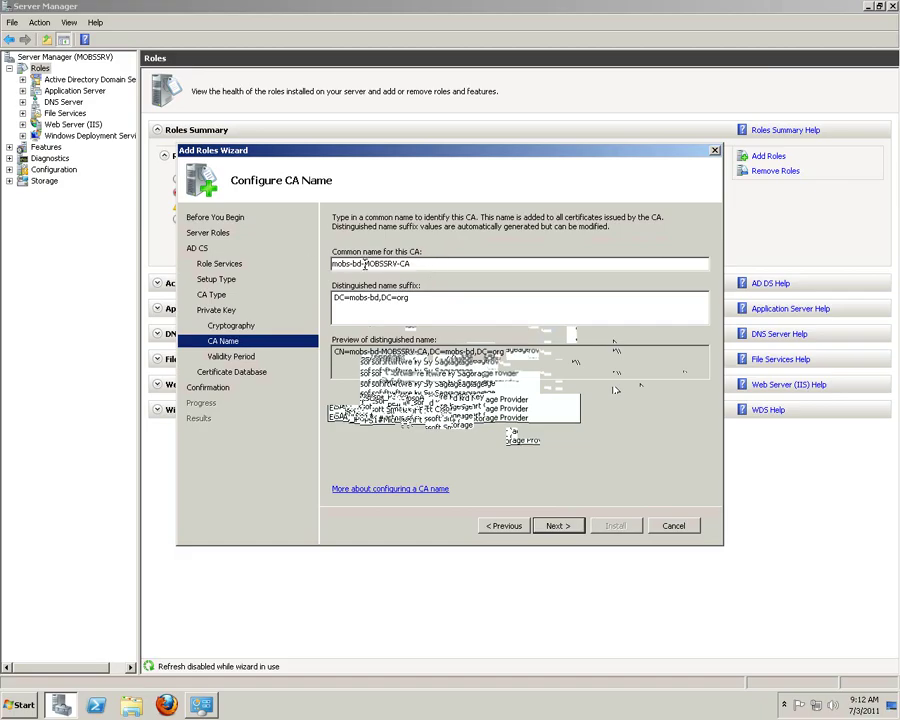
double_click(365, 263)
click(422, 264)
drag(446, 298, 334, 298)
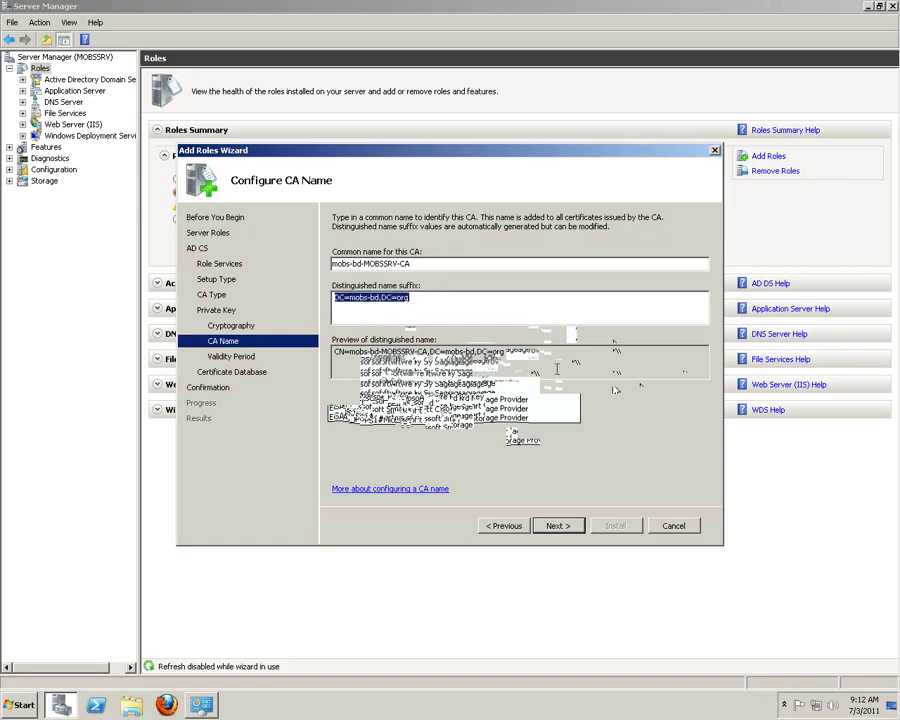
click(559, 530)
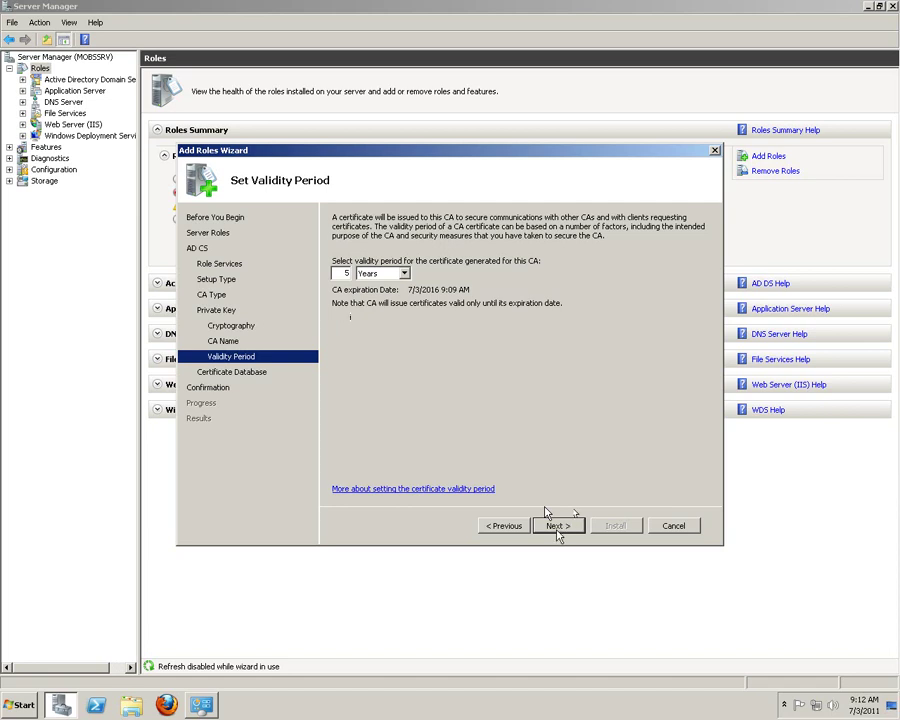
Accept the 5-year validity and default C:\Windows\system32\CertLog database locations.
click(552, 525)
click(558, 526)
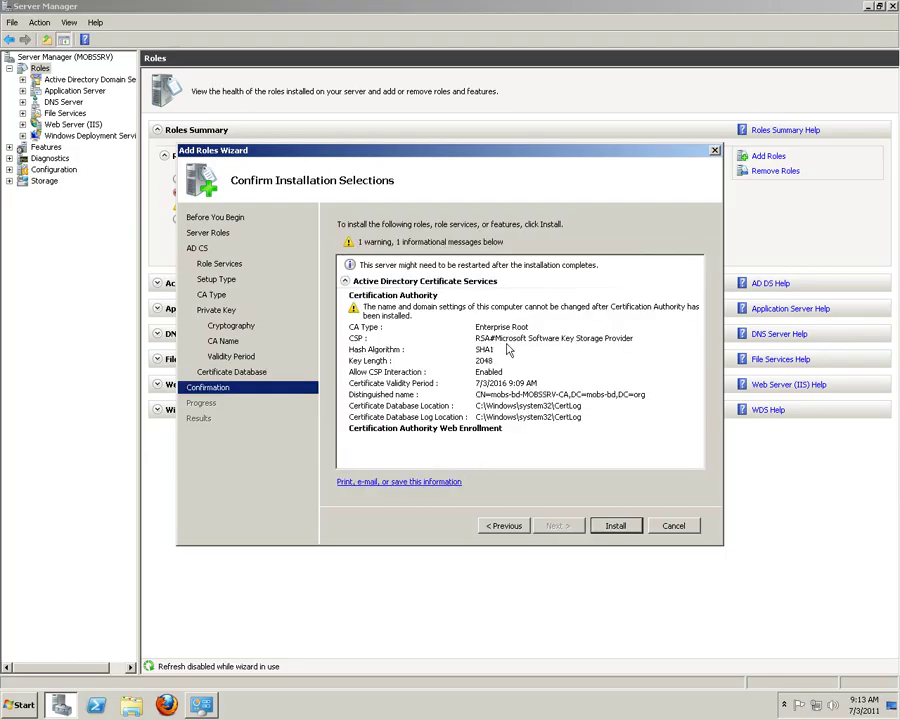
Install AD CS with Certification Authority and Web Enrollment until it reports success.
click(617, 527)
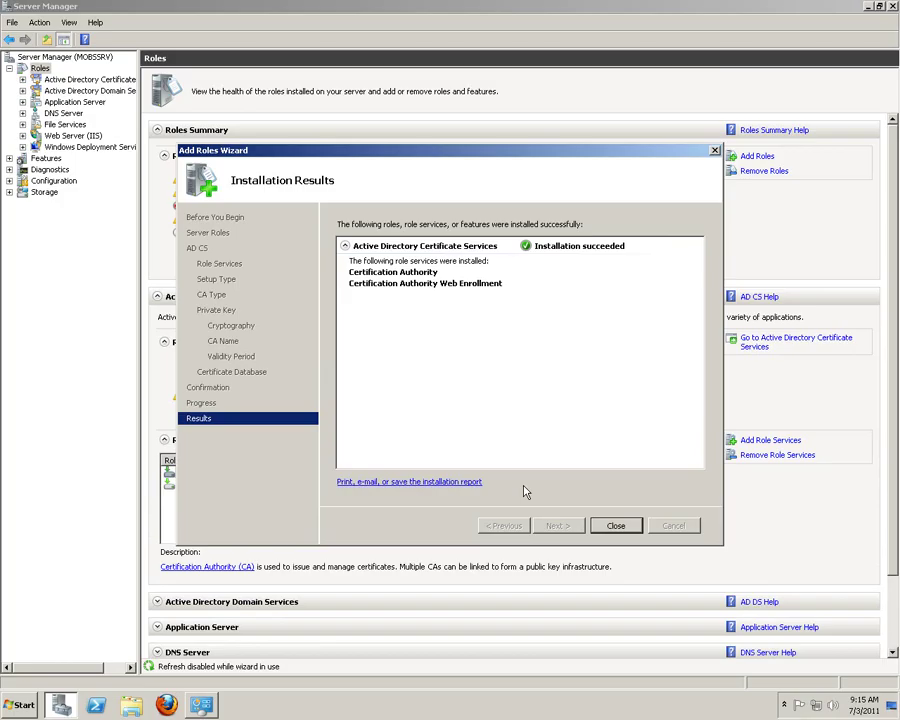
Close the Add Roles Wizard from its Installation Results page.
click(617, 527)
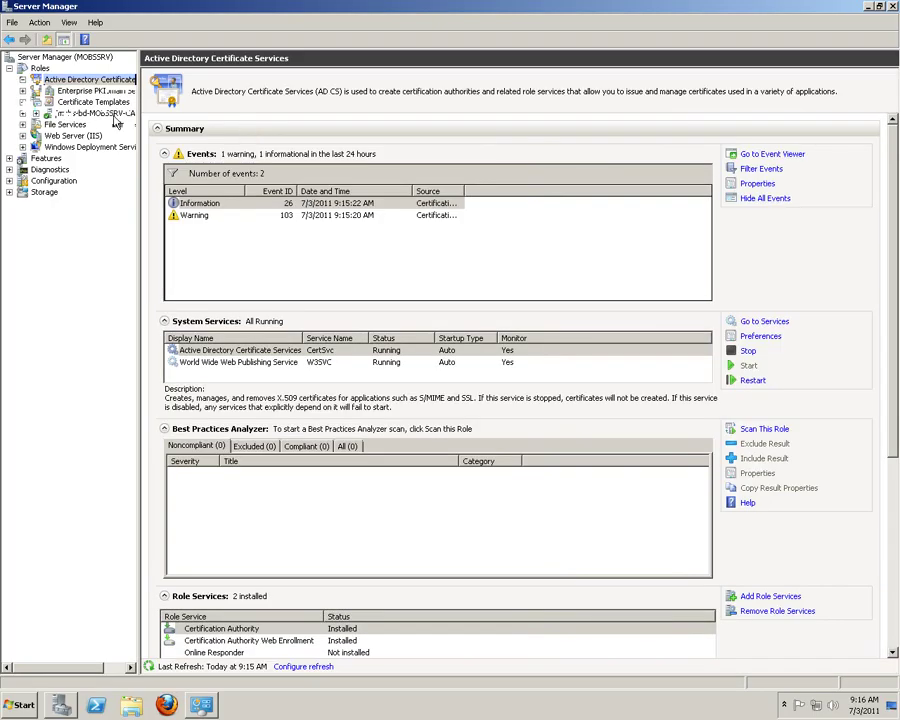
Check mobs-bd-MOBSSRV-CA in Enterprise PKI, expand it and list the Certificate Templates.
click(66, 92)
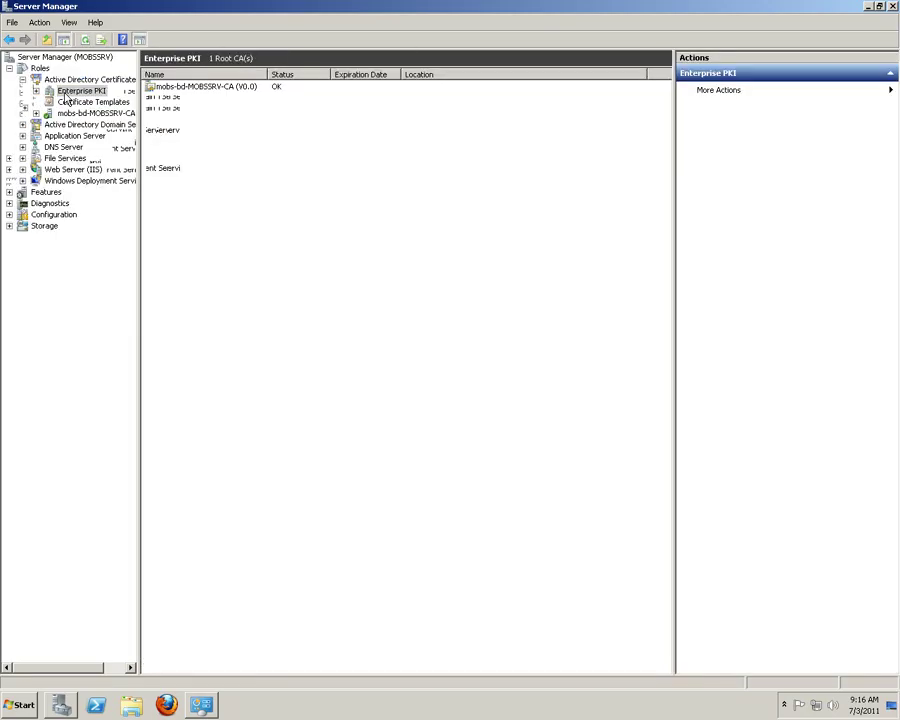
click(204, 88)
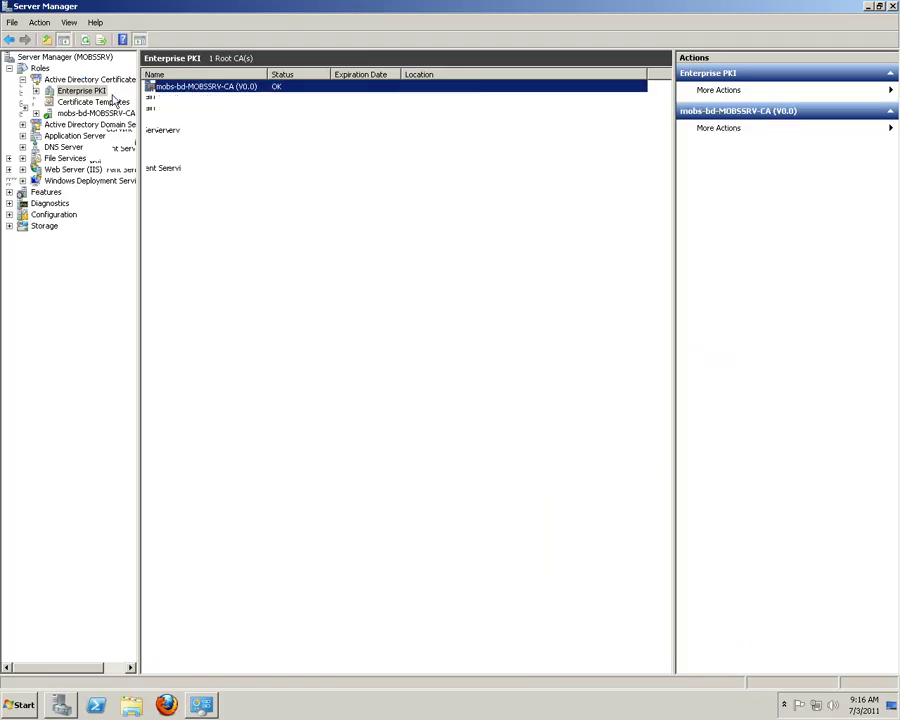
click(36, 113)
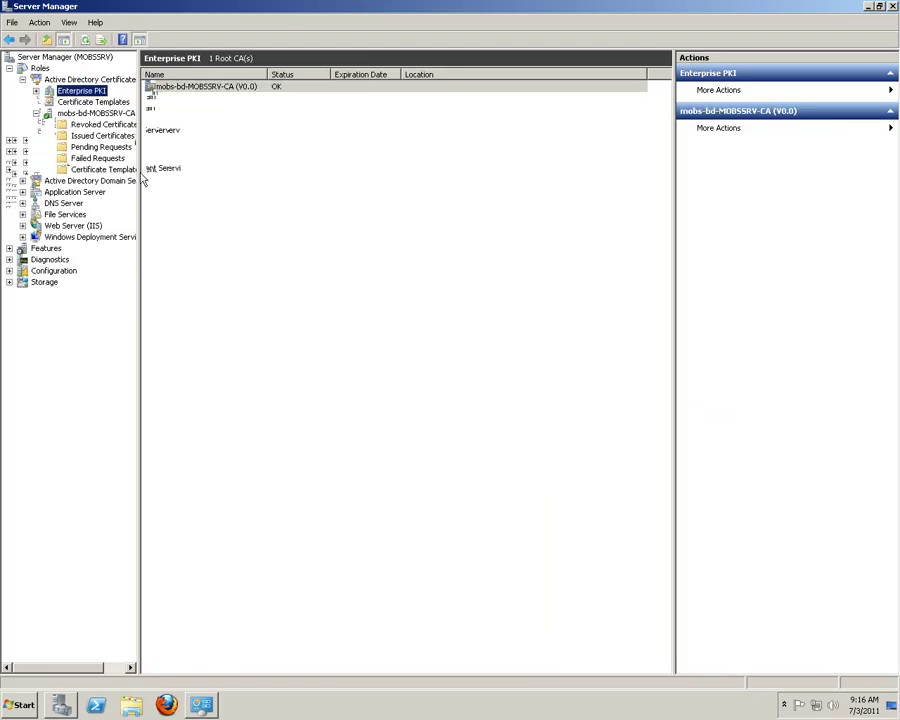
drag(141, 180, 193, 171)
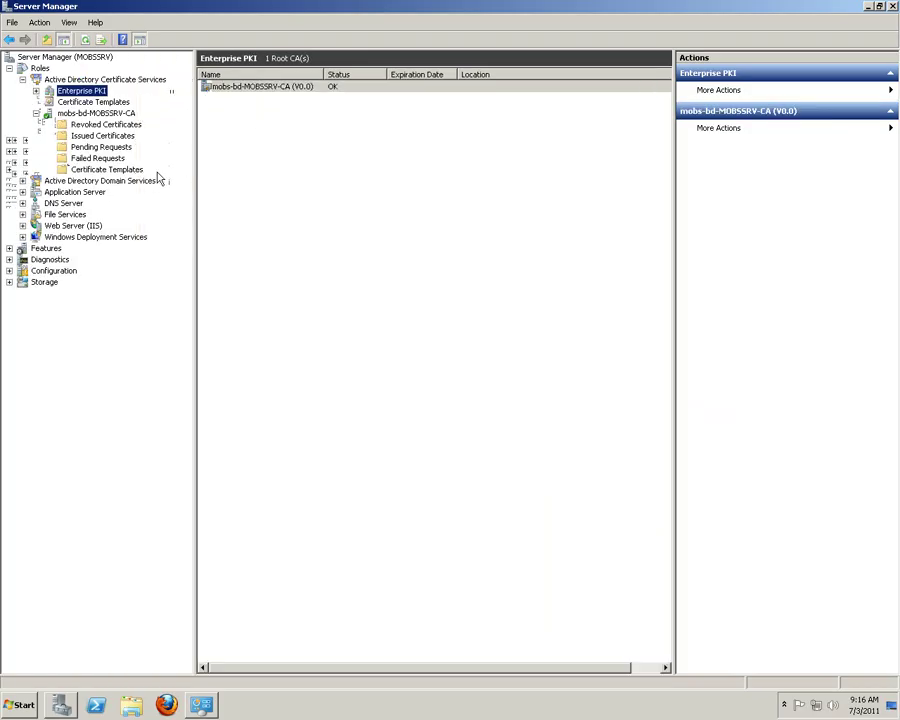
click(84, 102)
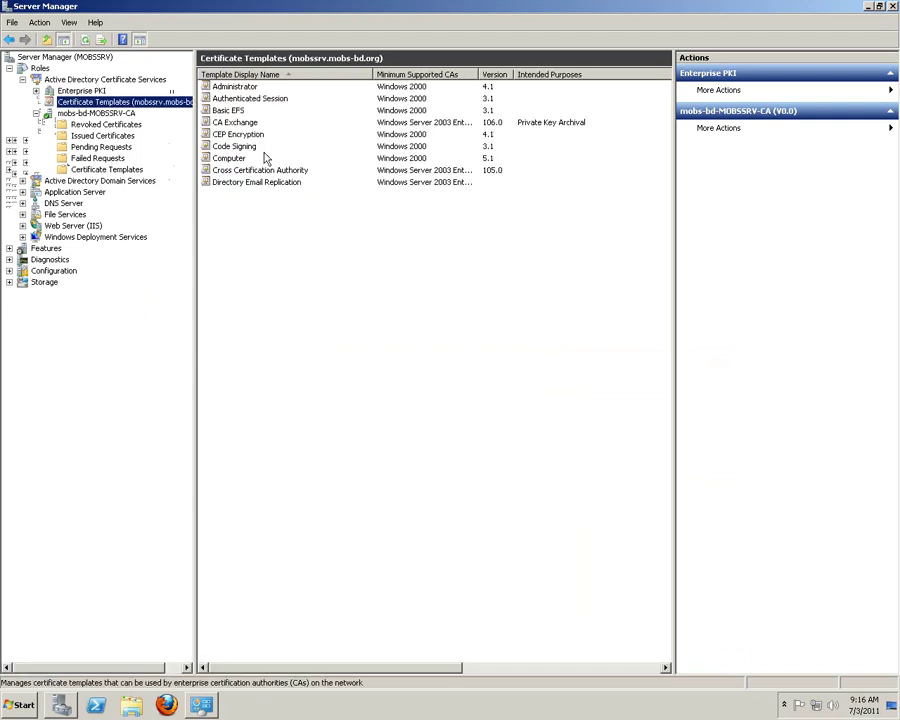
click(104, 169)
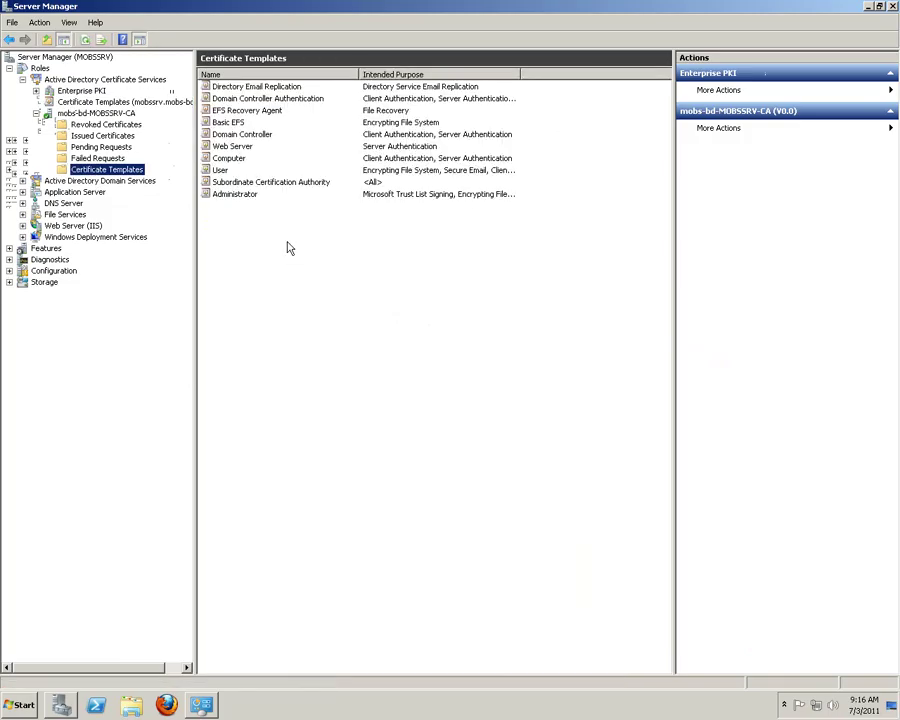
click(222, 170)
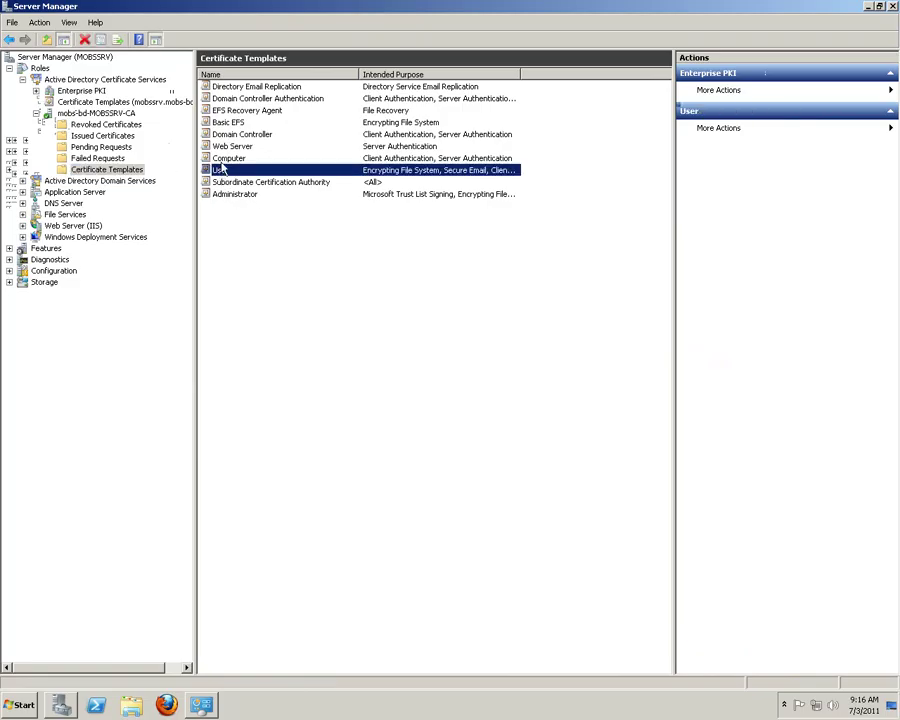
click(128, 104)
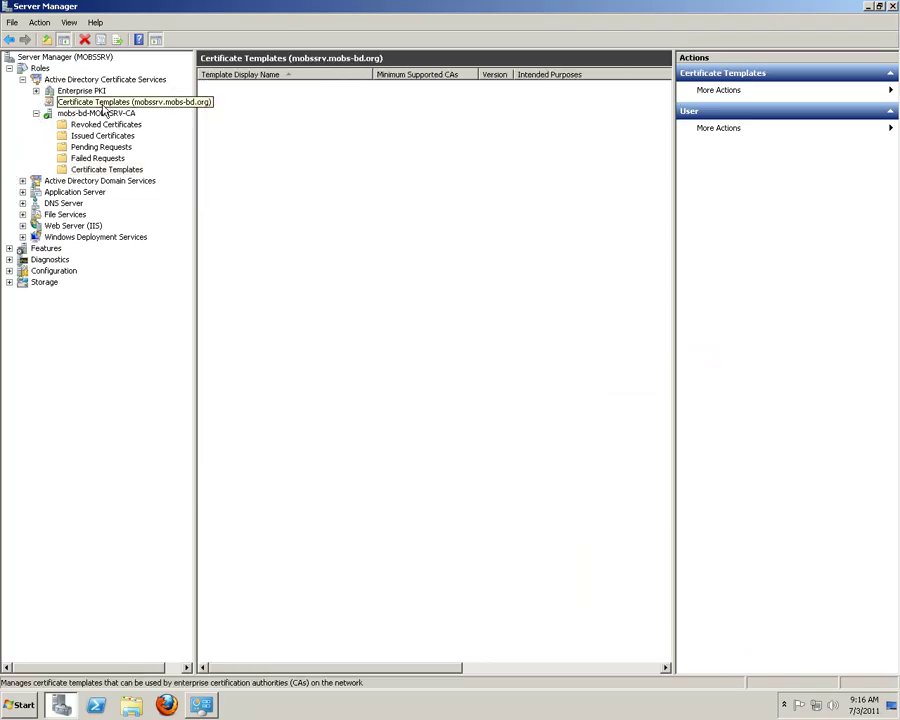